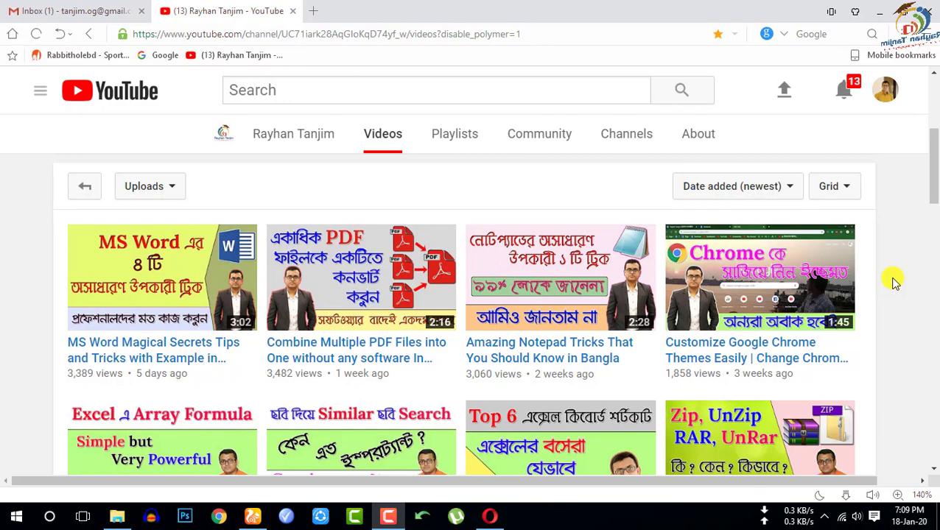
Scroll through the YouTube channel's Videos page, then move to the Gmail inbox tab
scroll(895, 282, "up", 5)
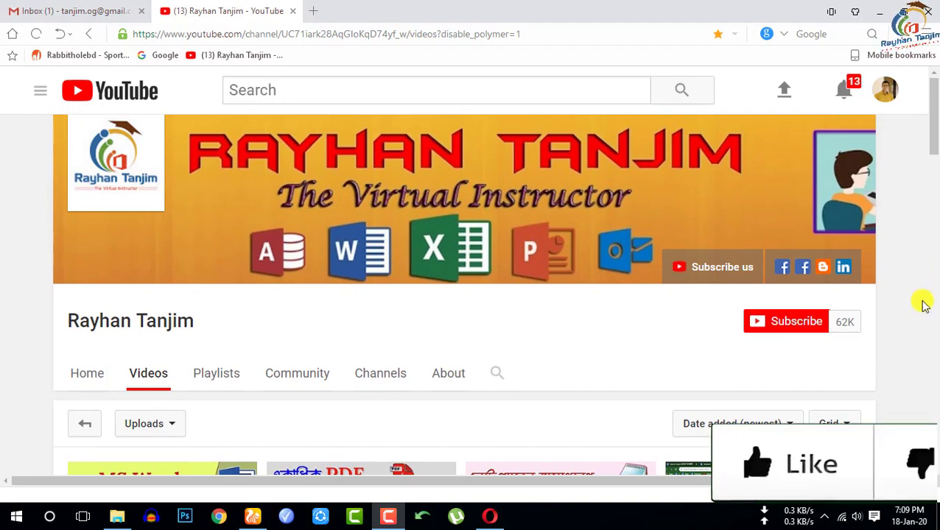
scroll(545, 350, "down", 3)
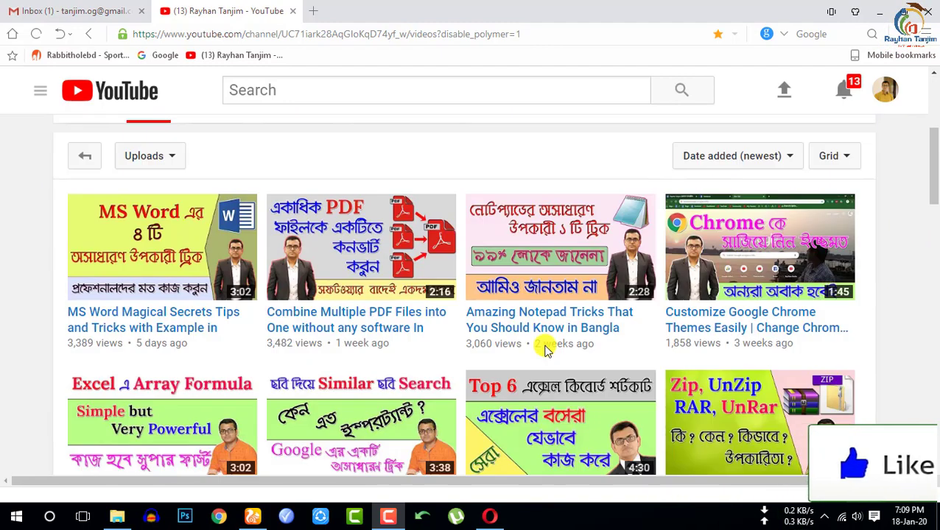
scroll(545, 350, "down", 1)
scroll(300, 319, "up", 1)
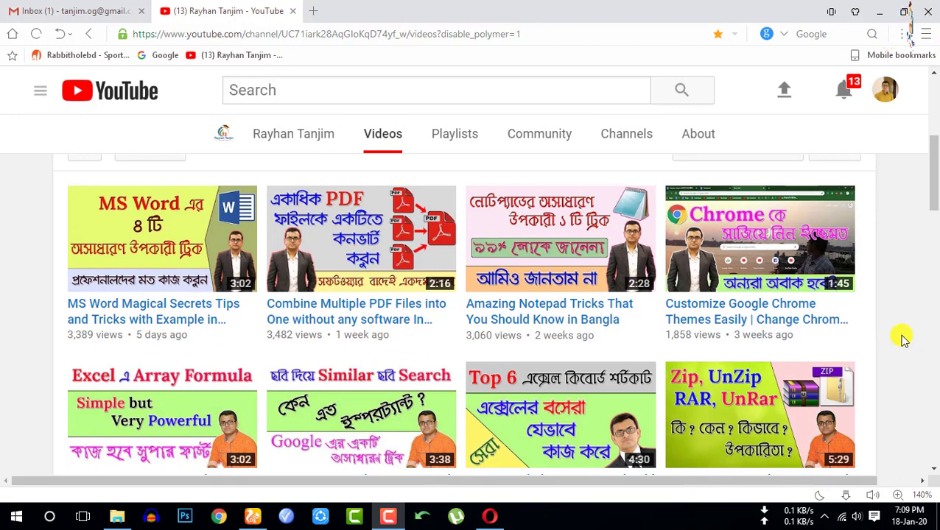
key("ctrl+Tab")
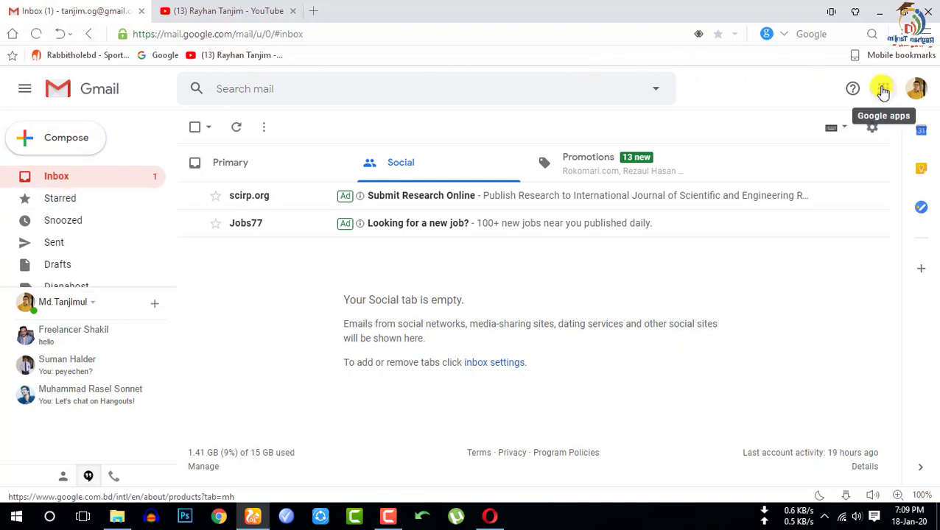
Launch Google Drive in a new tab from Gmail's Google apps grid
left_click(884, 90)
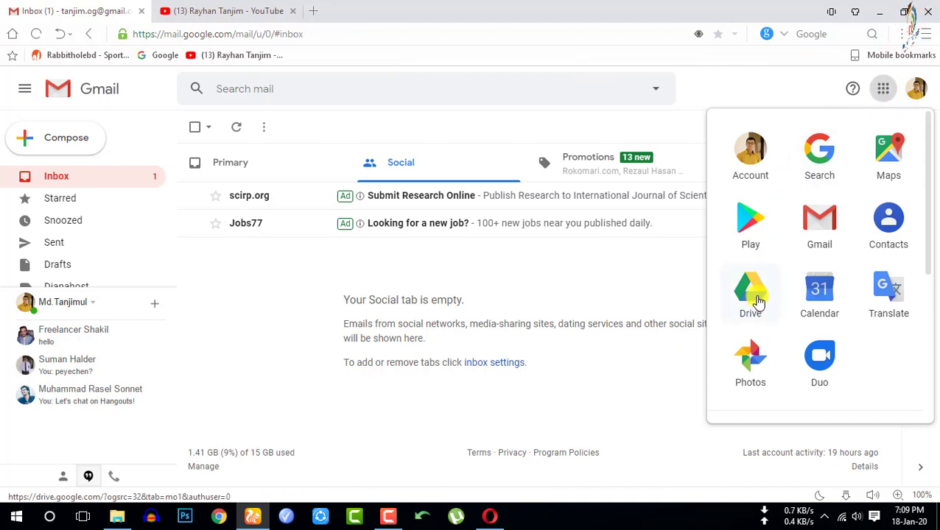
left_click(757, 293)
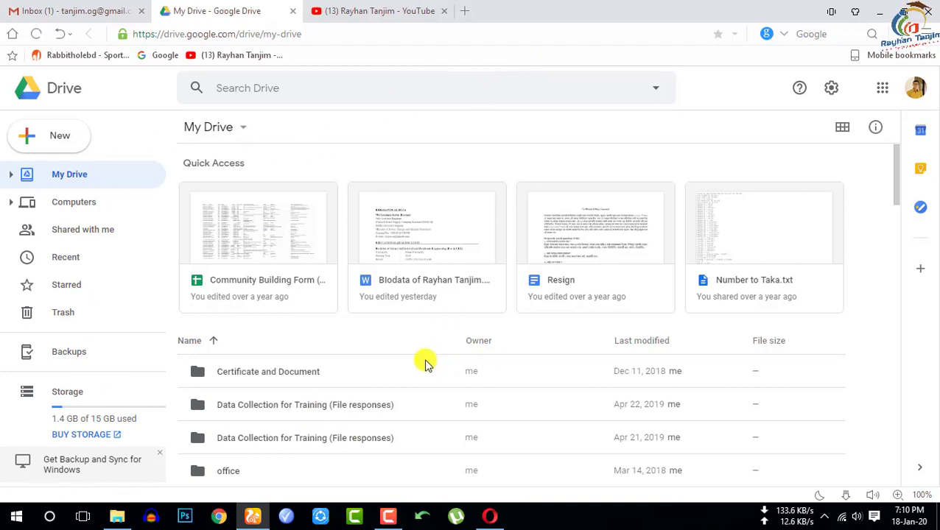
Make a new My Drive folder called 'important video' and open the empty folder
left_click(57, 135)
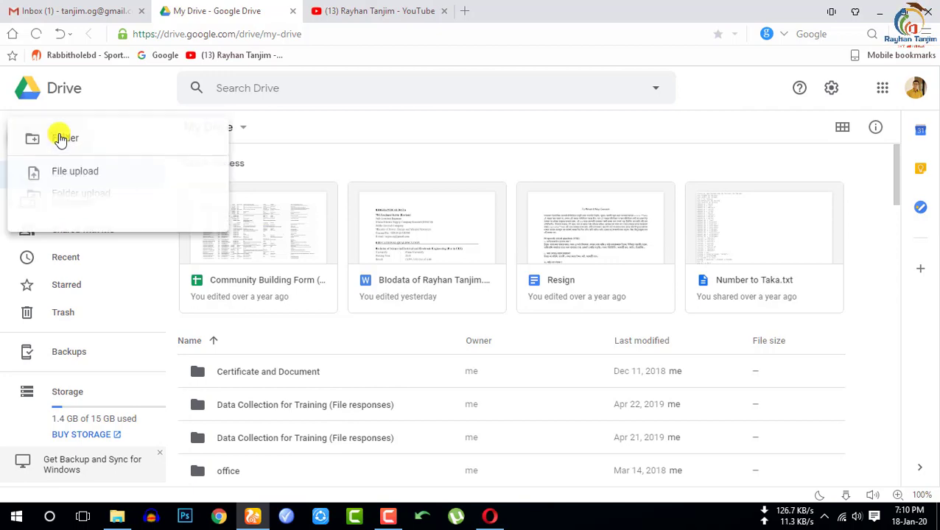
left_click(103, 146)
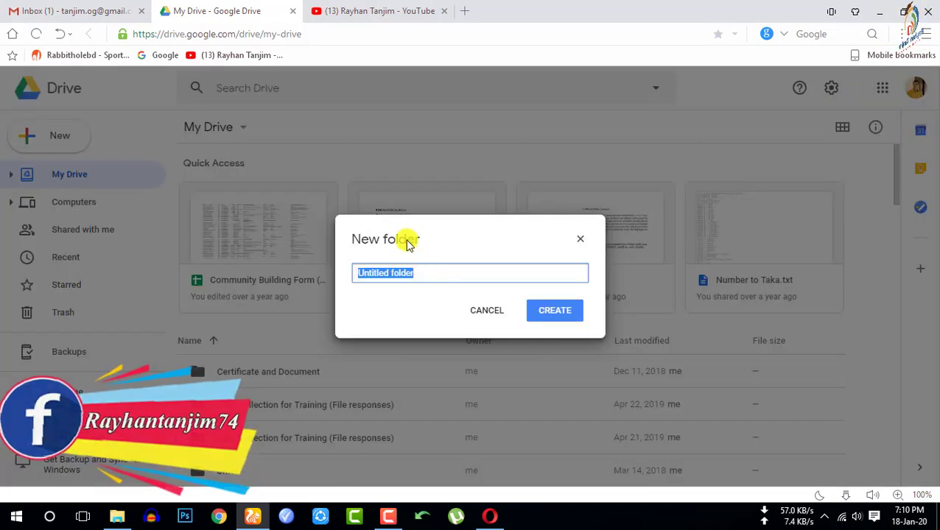
left_click(446, 274)
left_click_drag(447, 272, 356, 271)
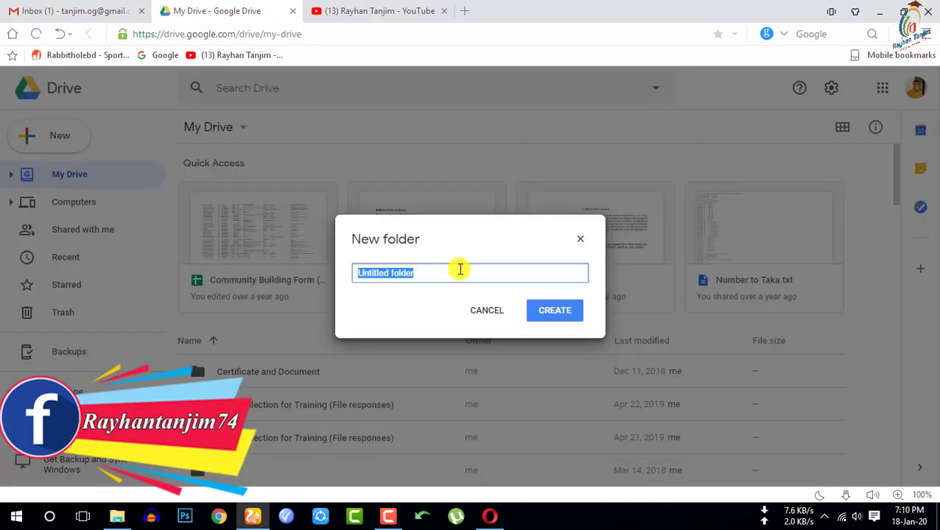
type("important")
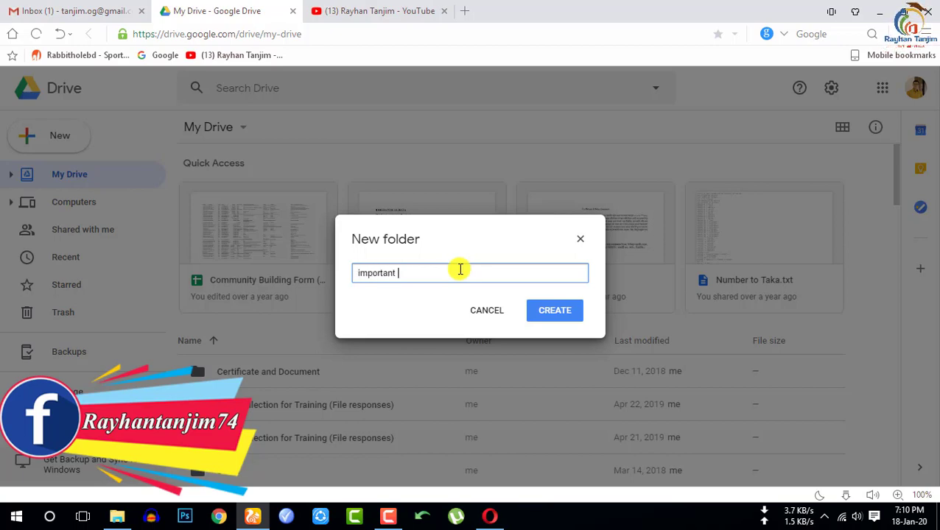
type(" video")
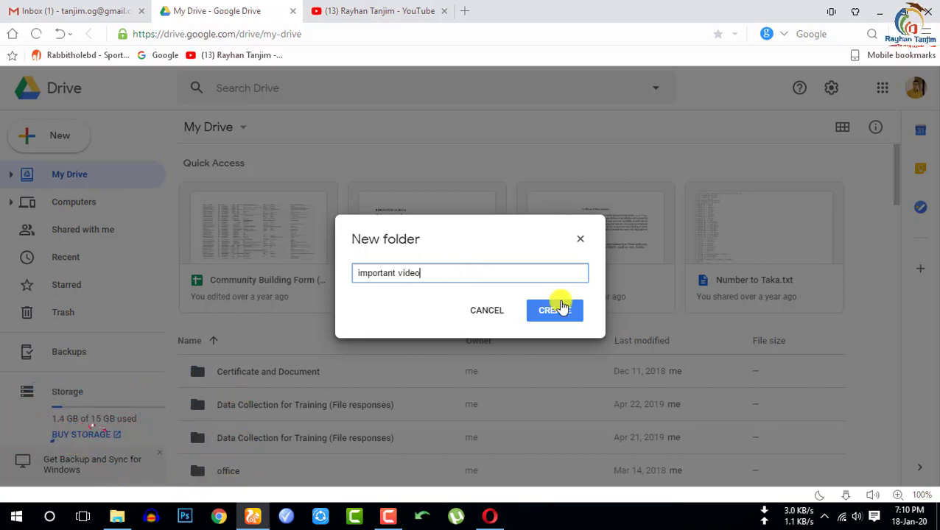
left_click(563, 310)
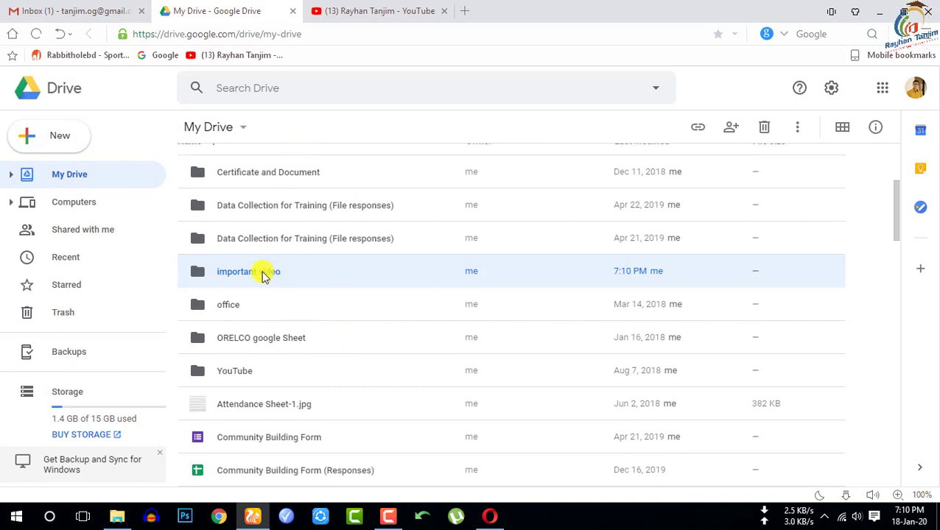
double_click(285, 275)
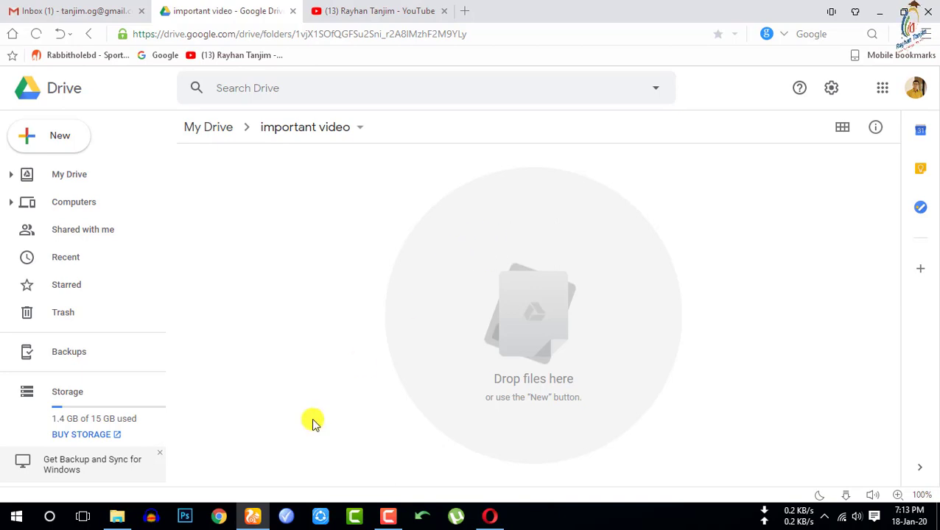
Drag Subscribe Button Stock Footage.mp4 from the desktop into the 'important video' Drive folder
left_click(253, 517)
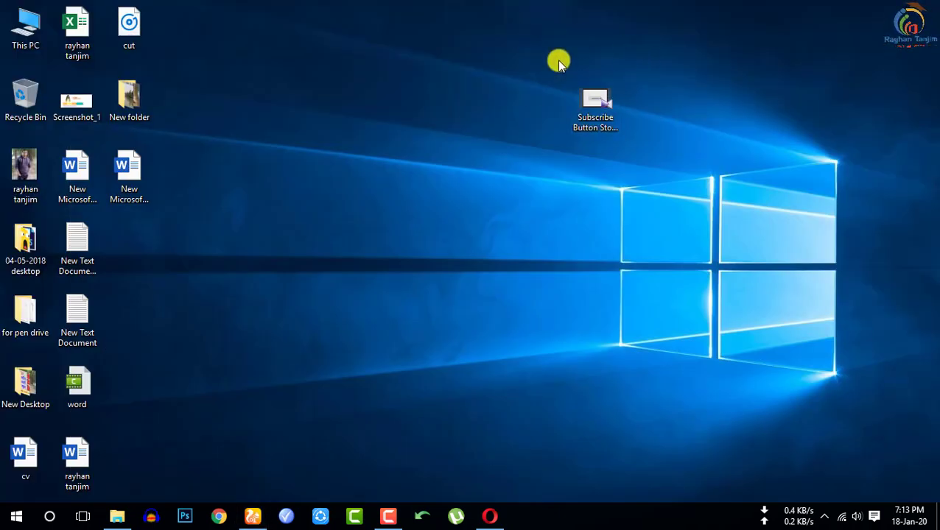
left_click_drag(524, 36, 727, 184)
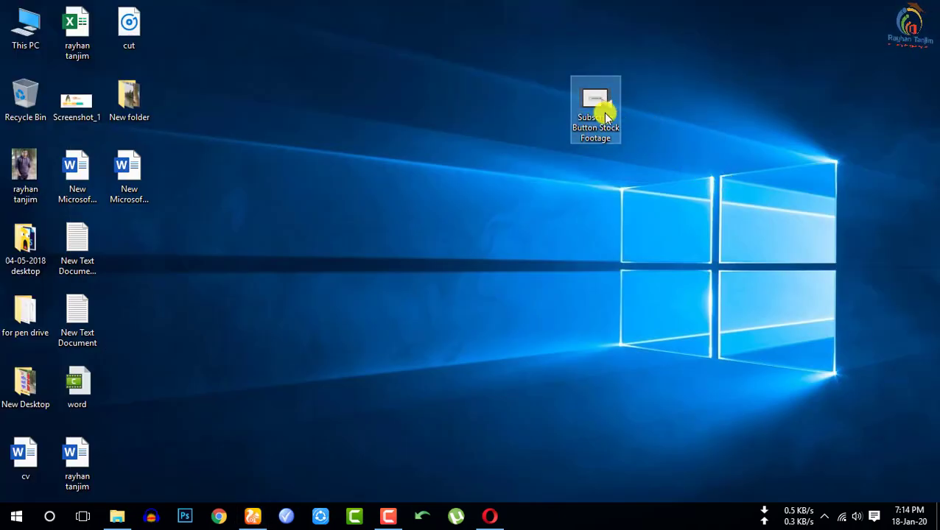
mouse_move(603, 112)
left_mouse_down()
mouse_move(265, 499)
mouse_move(525, 293)
left_mouse_up()
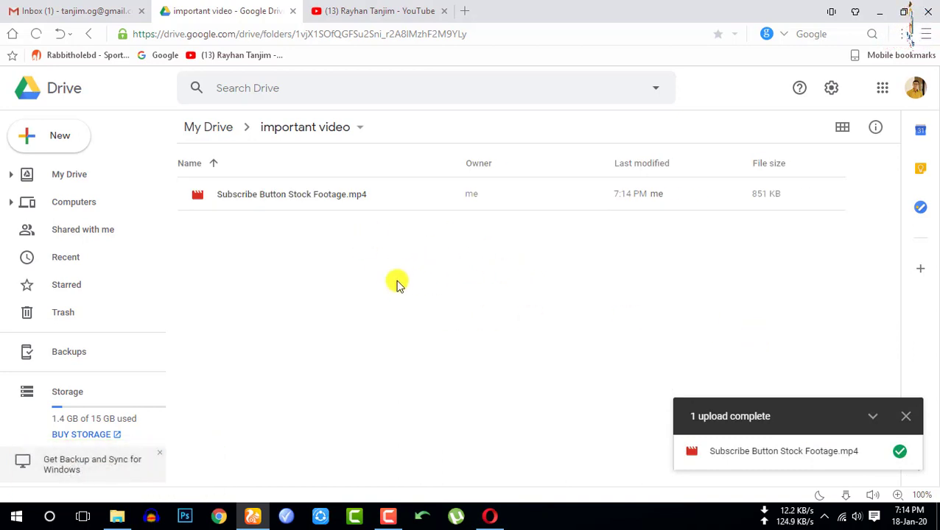
Turn on anyone-with-the-link viewing for 'important video' and copy the shareable link
left_click(322, 128)
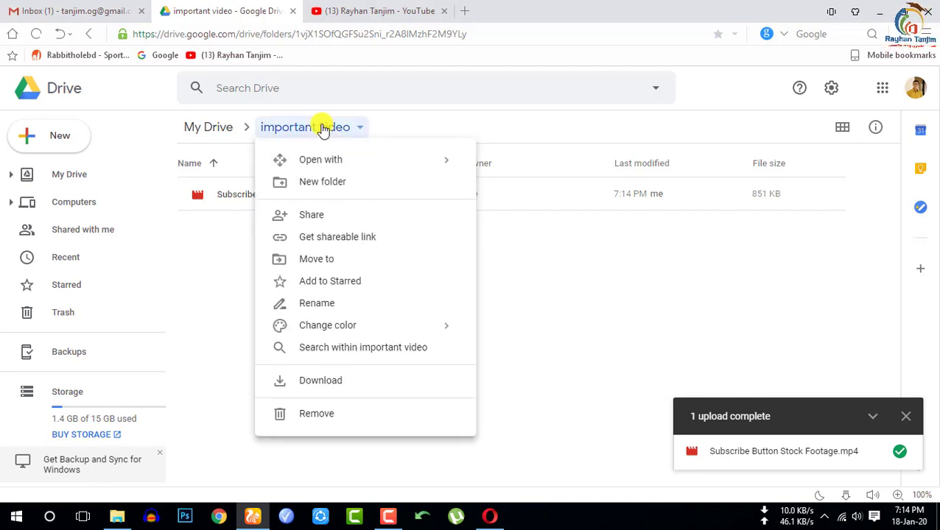
left_click(339, 237)
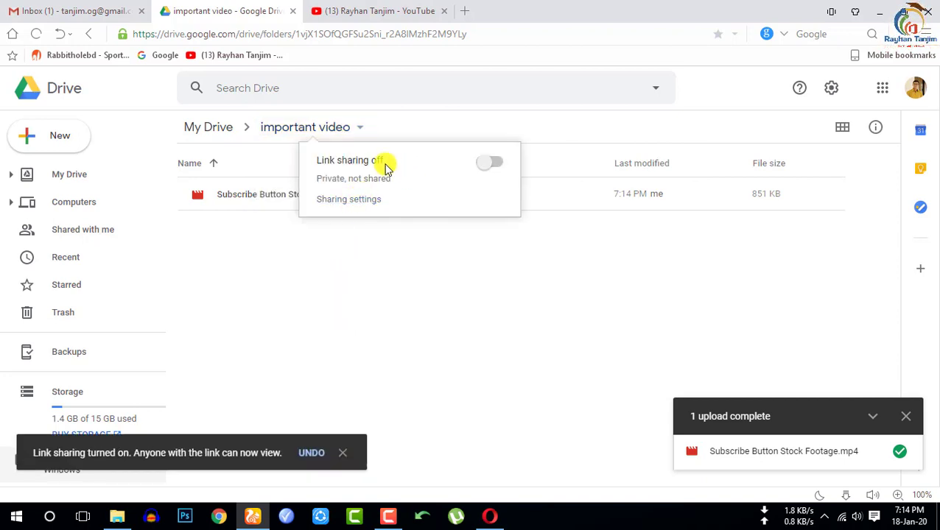
left_click(495, 162)
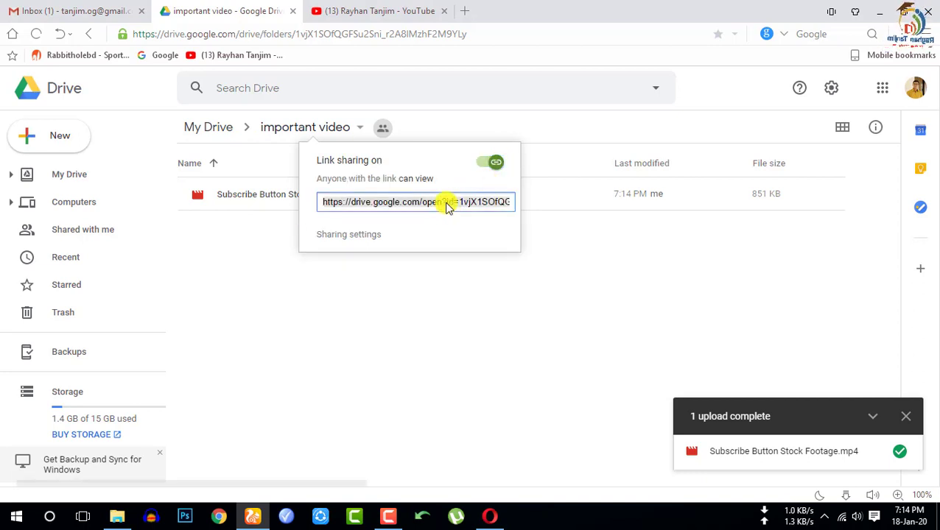
right_click(404, 201)
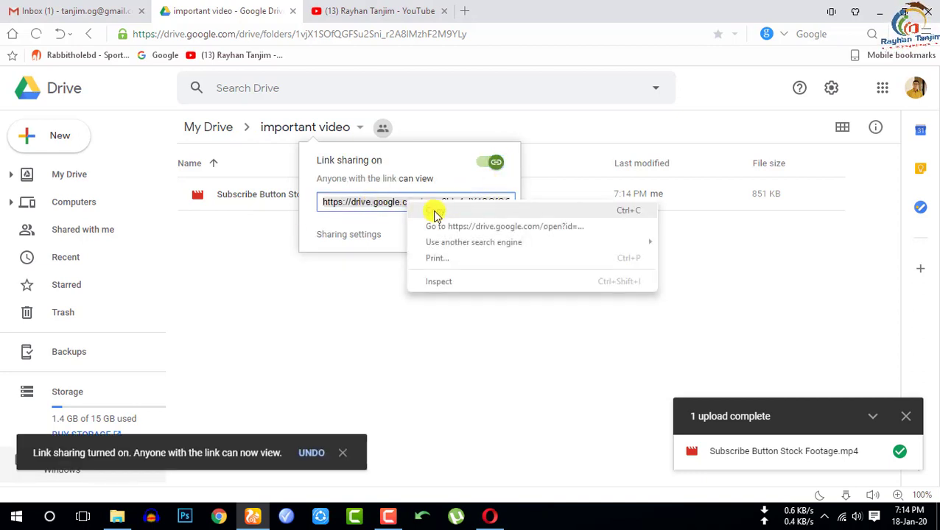
left_click(433, 212)
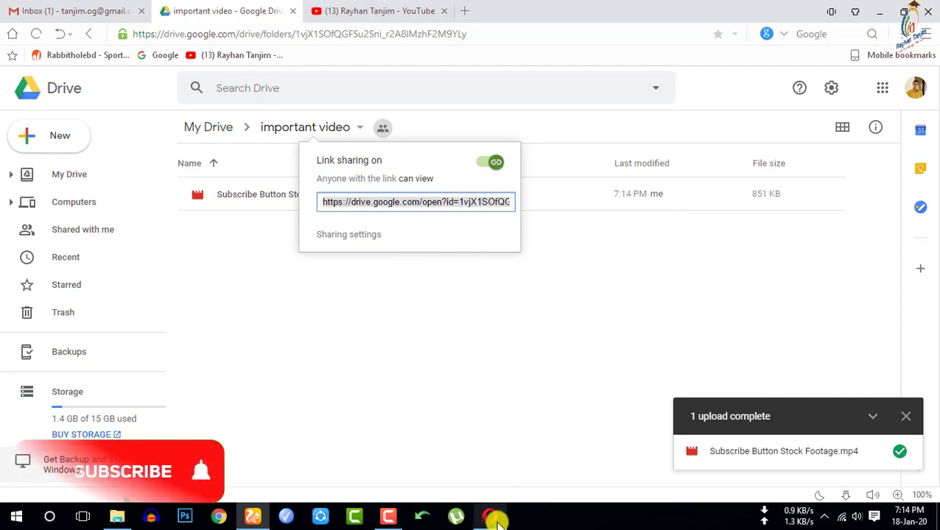
Open the copied folder link in Opera and preview Subscribe Button Stock Footage.mp4
left_click(490, 516)
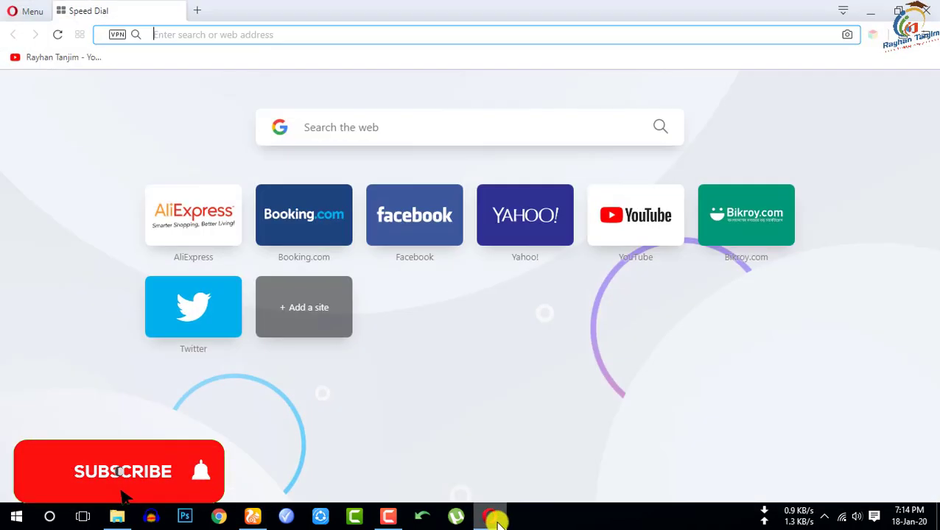
right_click(356, 34)
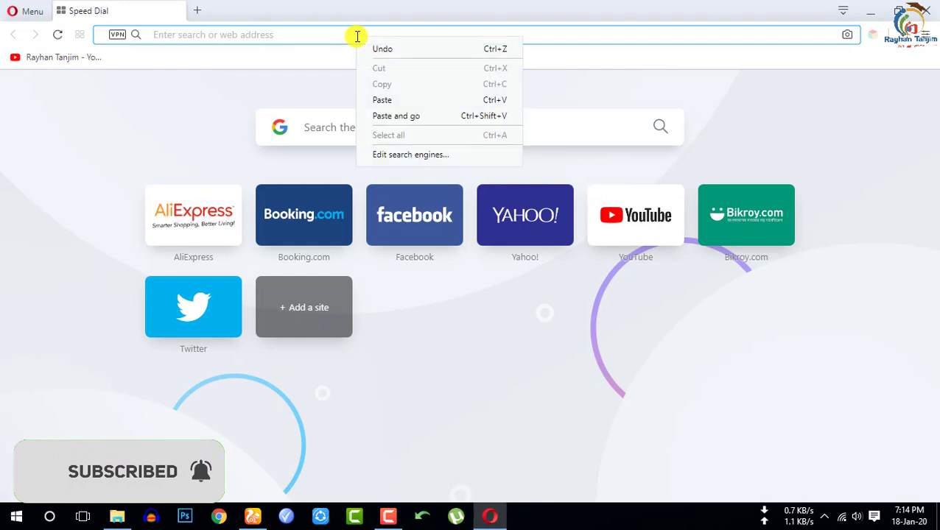
left_click(388, 115)
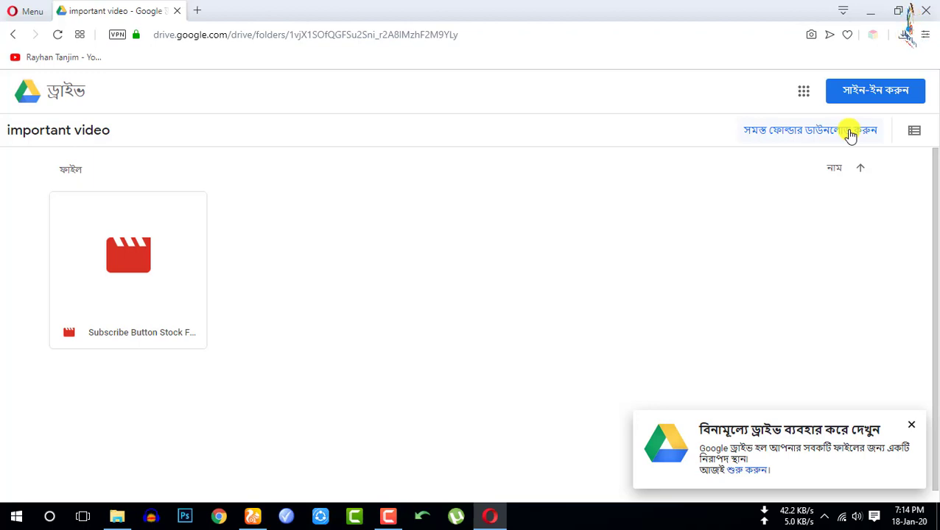
double_click(130, 269)
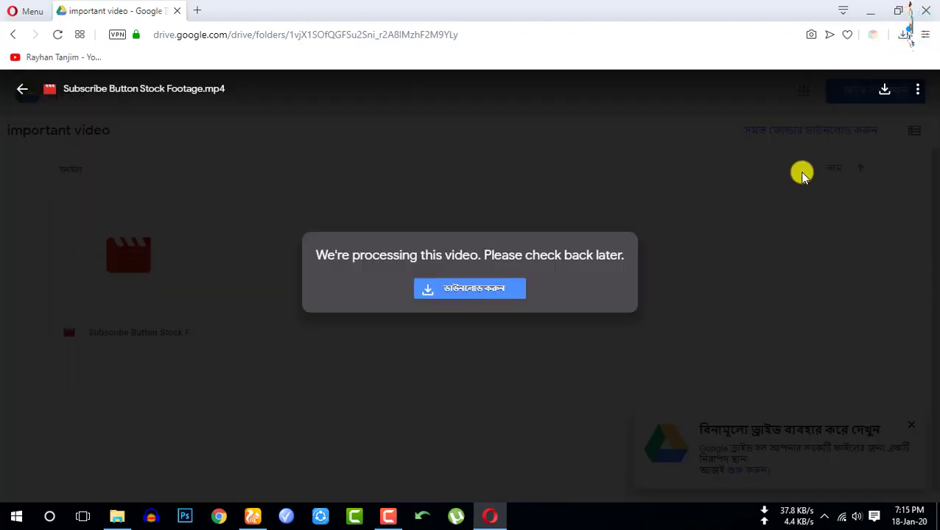